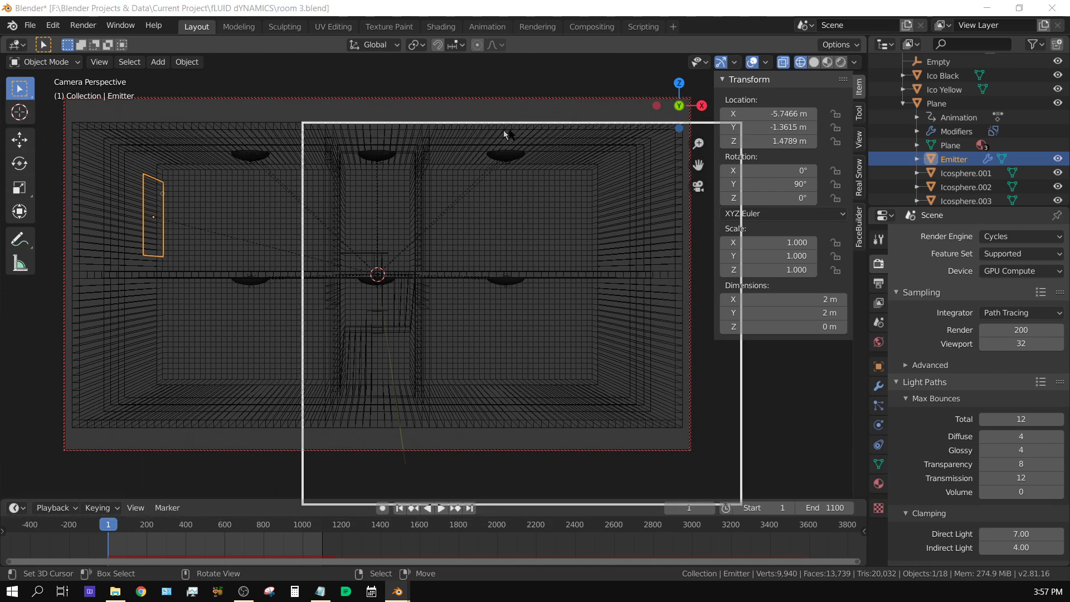
# Play the fluid simulation and pause it at frame 779, with water across both floors.
pyautogui.moveTo(505, 134)
pyautogui.mouseDown()
pyautogui.moveTo(699, 135)
pyautogui.moveTo(769, 106)
pyautogui.moveTo(793, 114)
pyautogui.mouseUp()
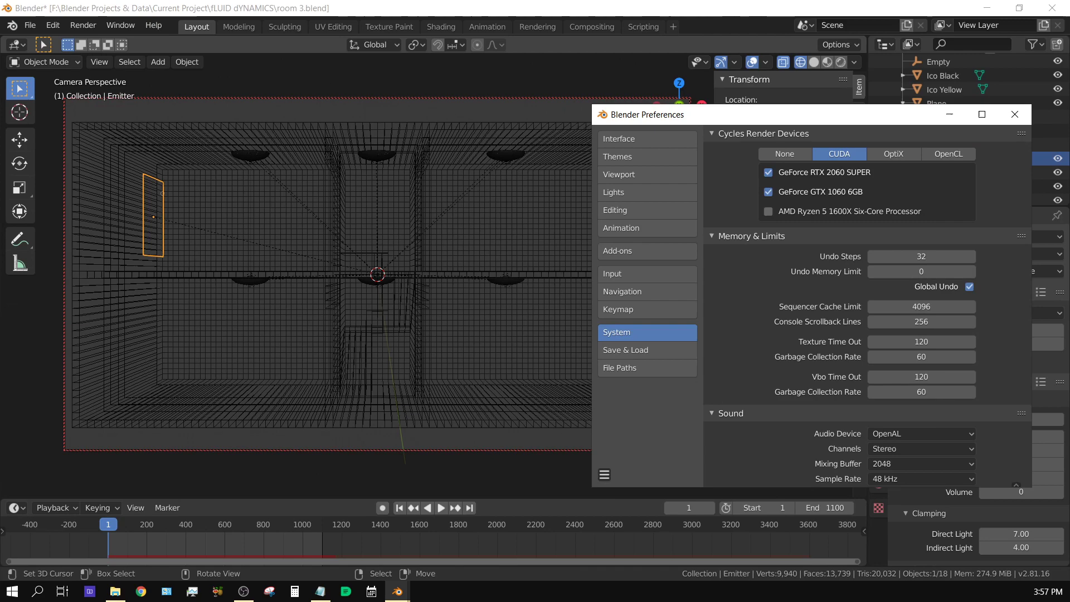
pyautogui.click(1014, 115)
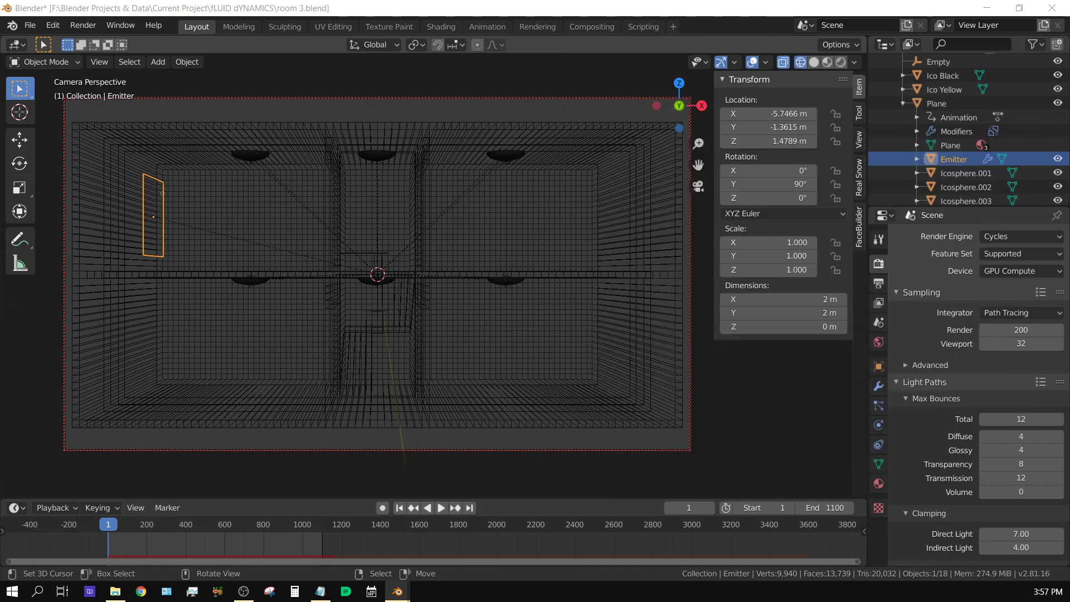
pyautogui.click(441, 508)
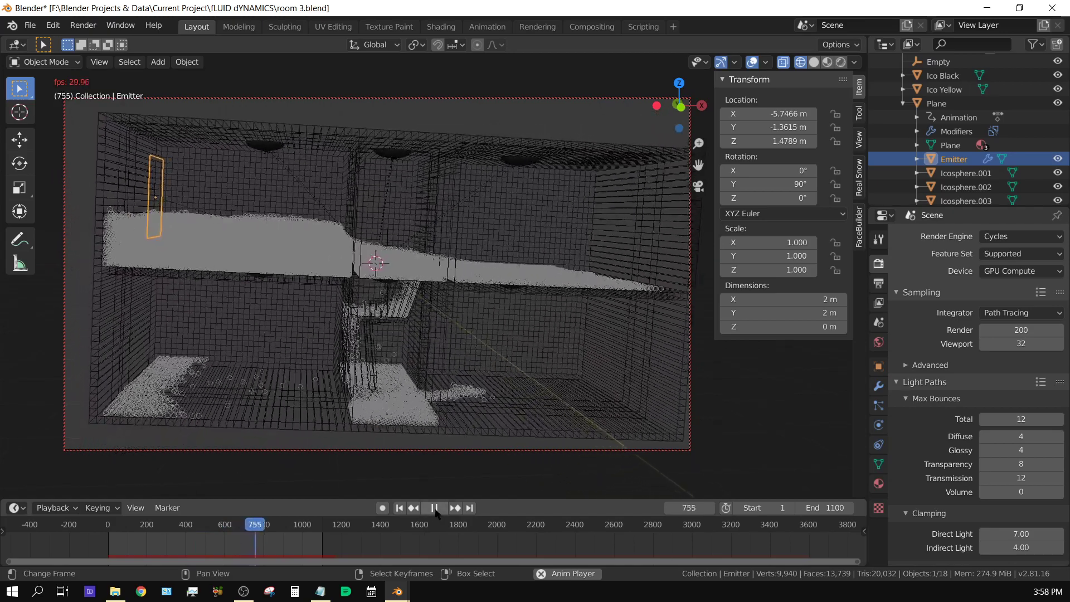
pyautogui.click(435, 508)
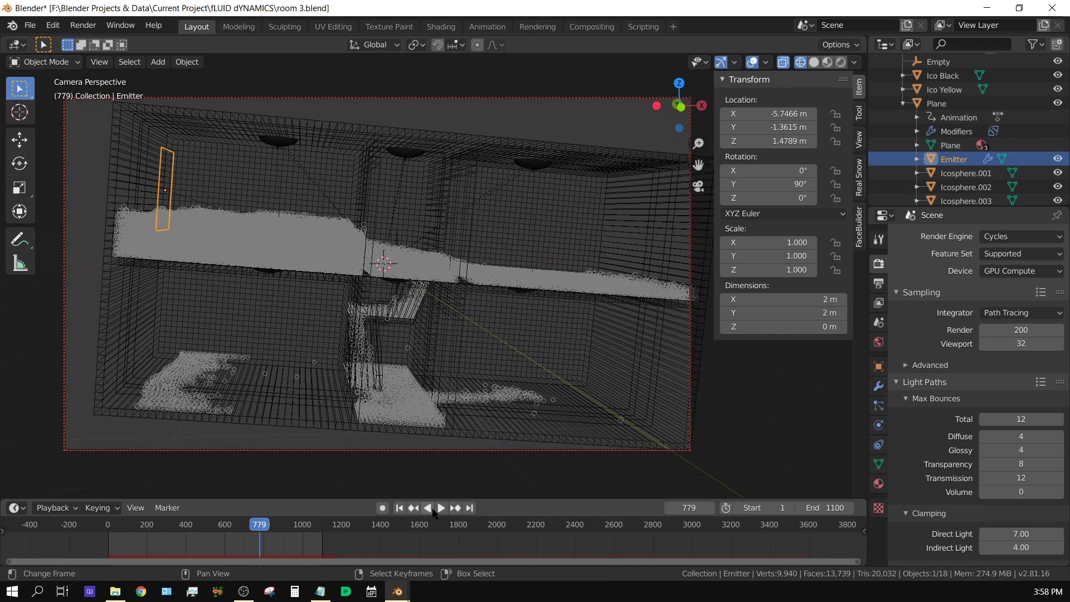
pyautogui.hotkey('ctrl', ',')
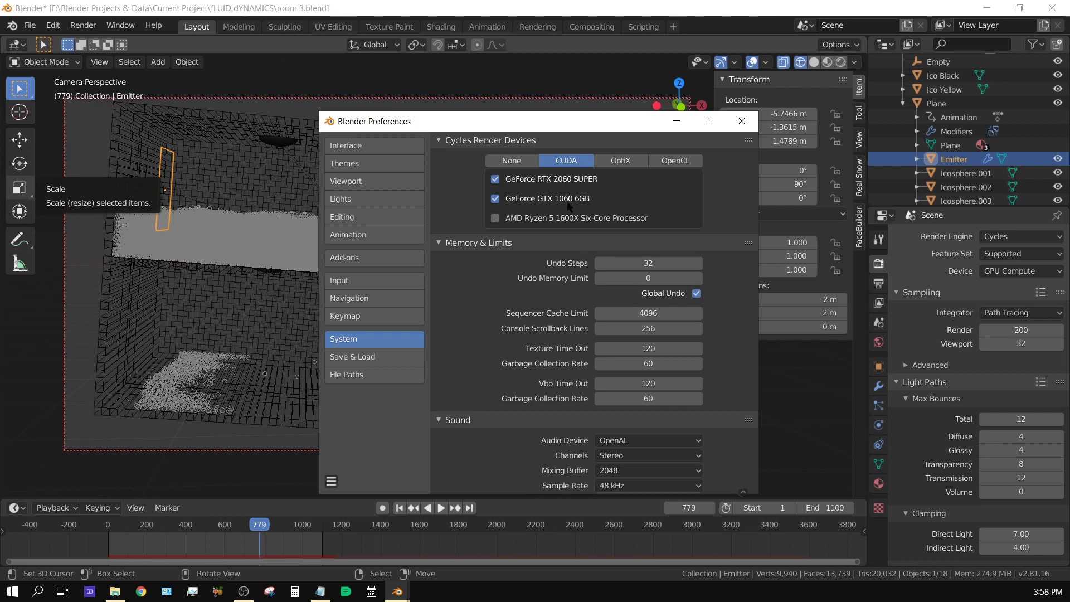
# Set Cycles render devices to CUDA with only the GeForce GTX 1060 6GB enabled.
pyautogui.click(625, 161)
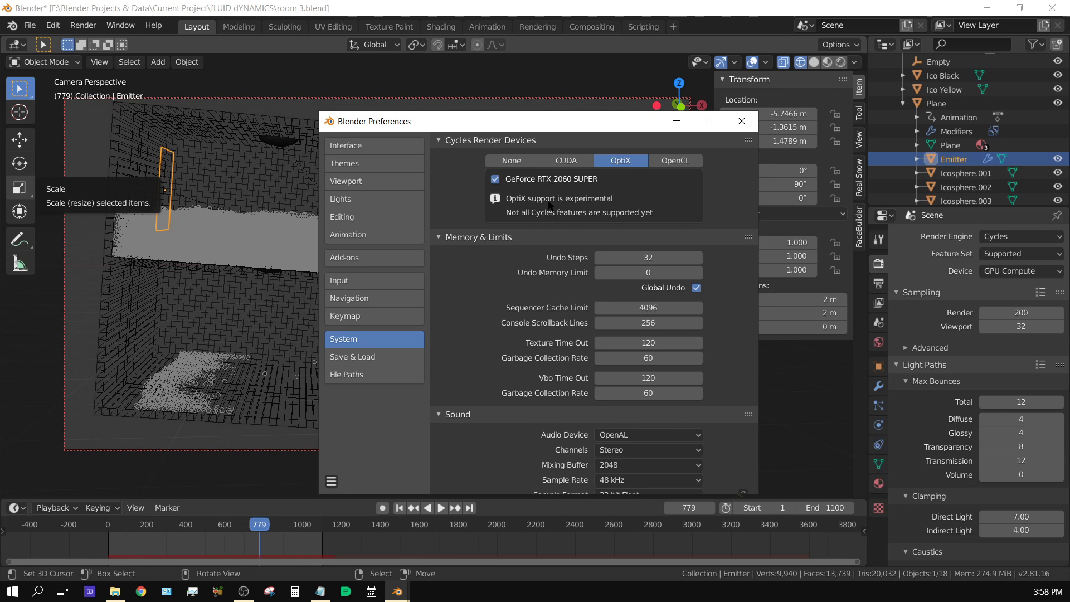
pyautogui.click(566, 161)
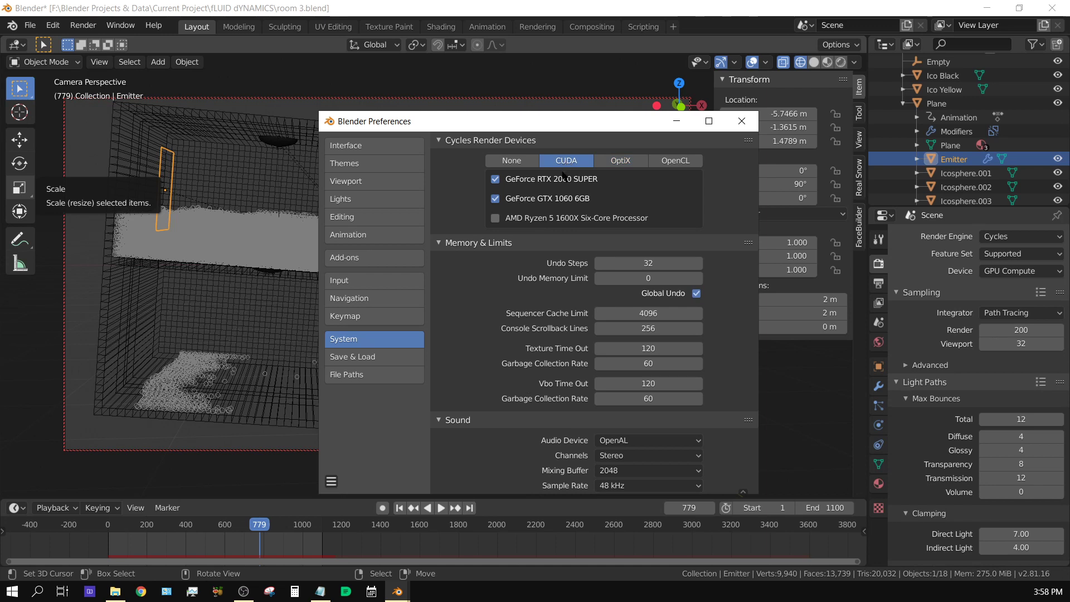
pyautogui.click(496, 179)
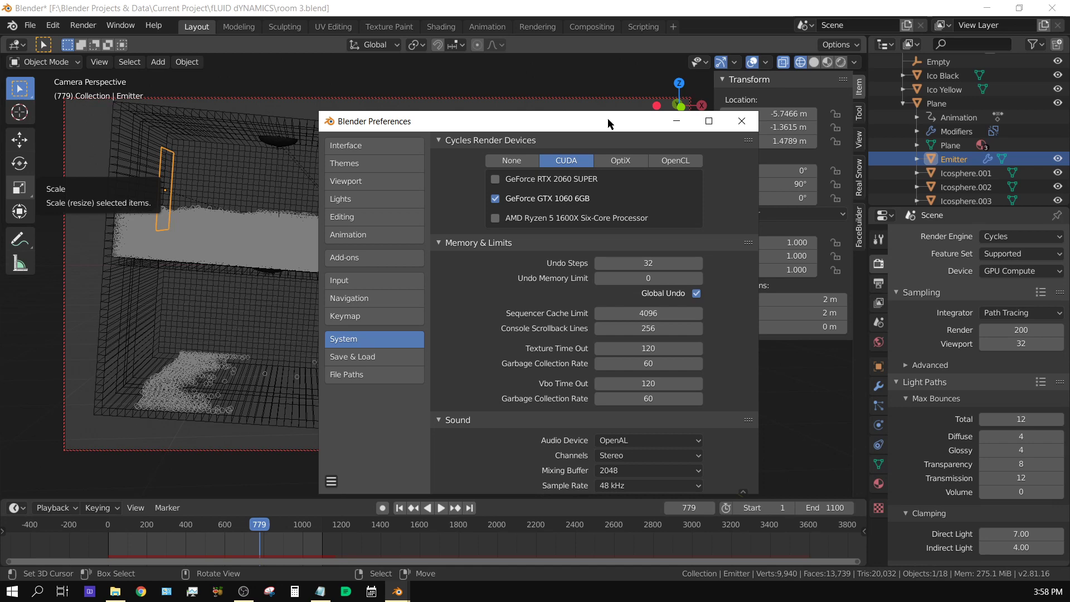
pyautogui.moveTo(607, 118); pyautogui.dragTo(6, 123)
pyautogui.press('Escape')
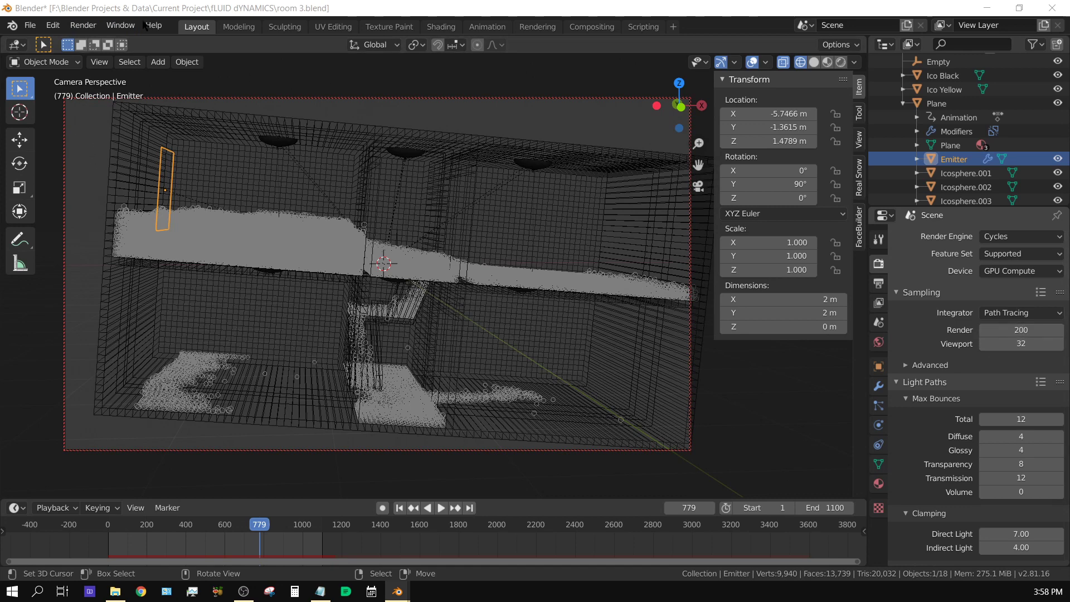
# Render frame 779 on the GTX 1060, finishing in 02:00.33 at 200 samples.
pyautogui.click(84, 25)
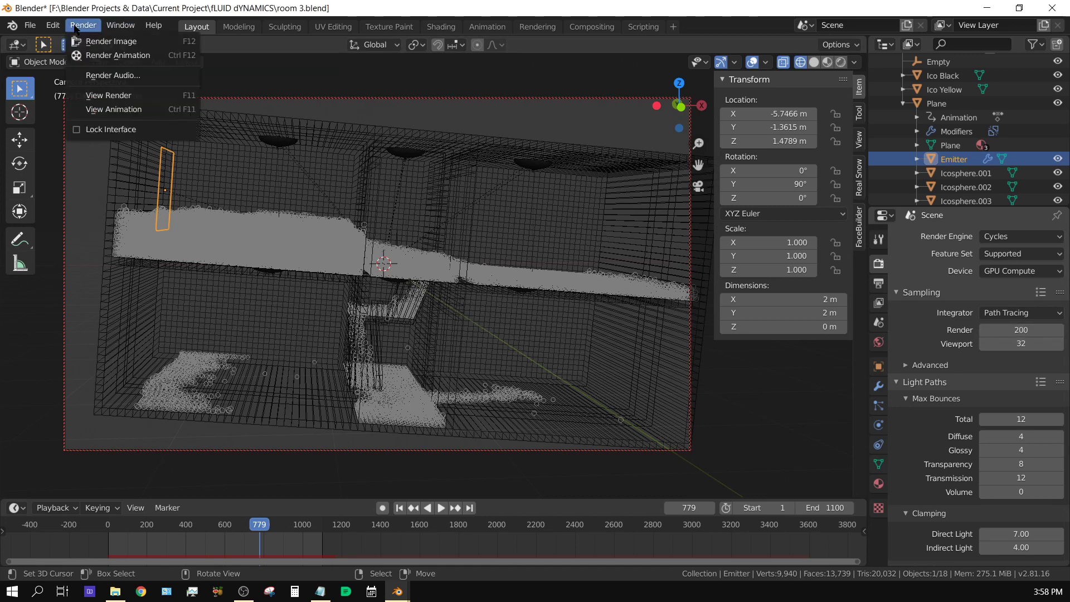
pyautogui.click(104, 42)
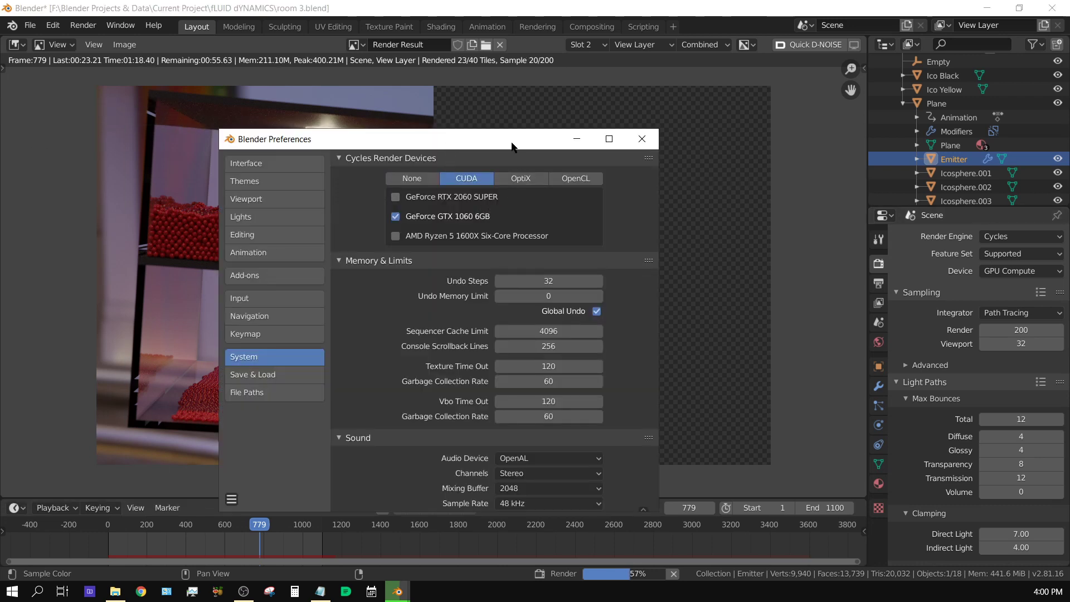
pyautogui.moveTo(513, 146); pyautogui.dragTo(0, 127)
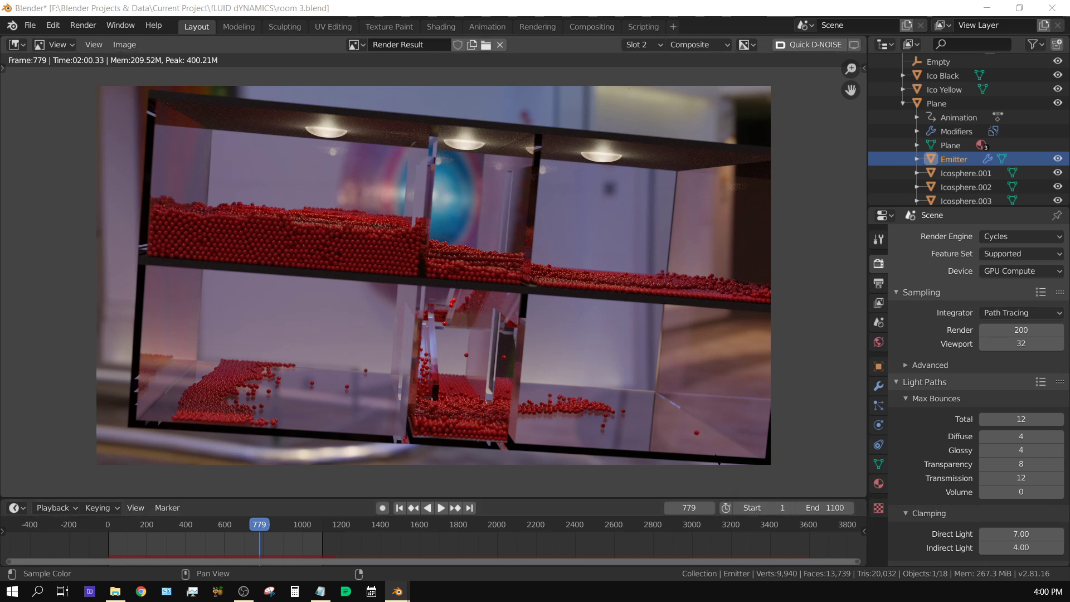
# Switch the Render Result to the empty Slot 3, keeping the finished render in Slot 2.
pyautogui.click(660, 46)
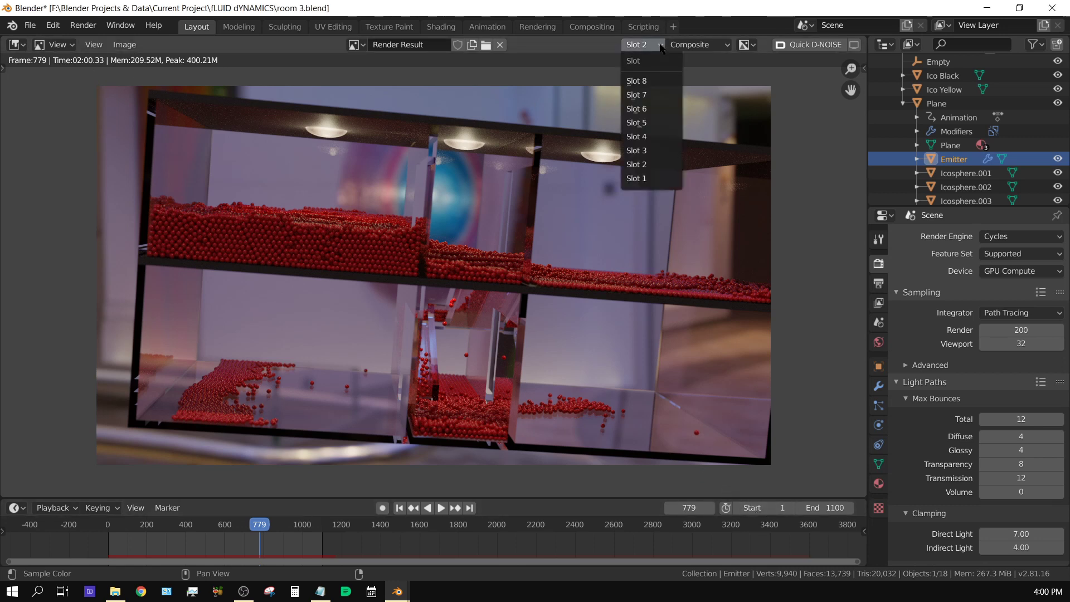
pyautogui.click(640, 151)
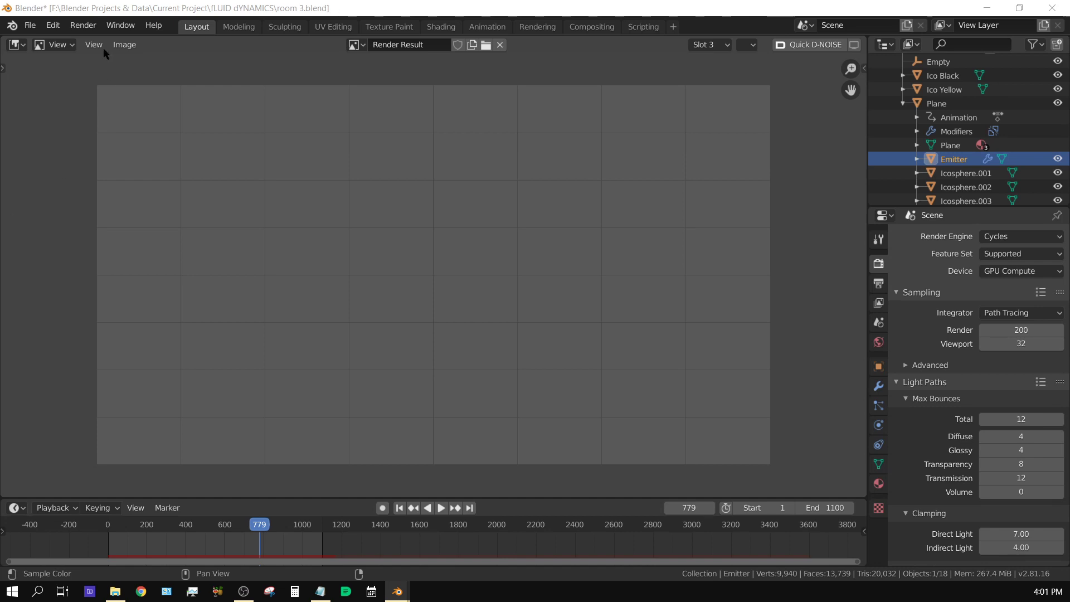
pyautogui.click(81, 27)
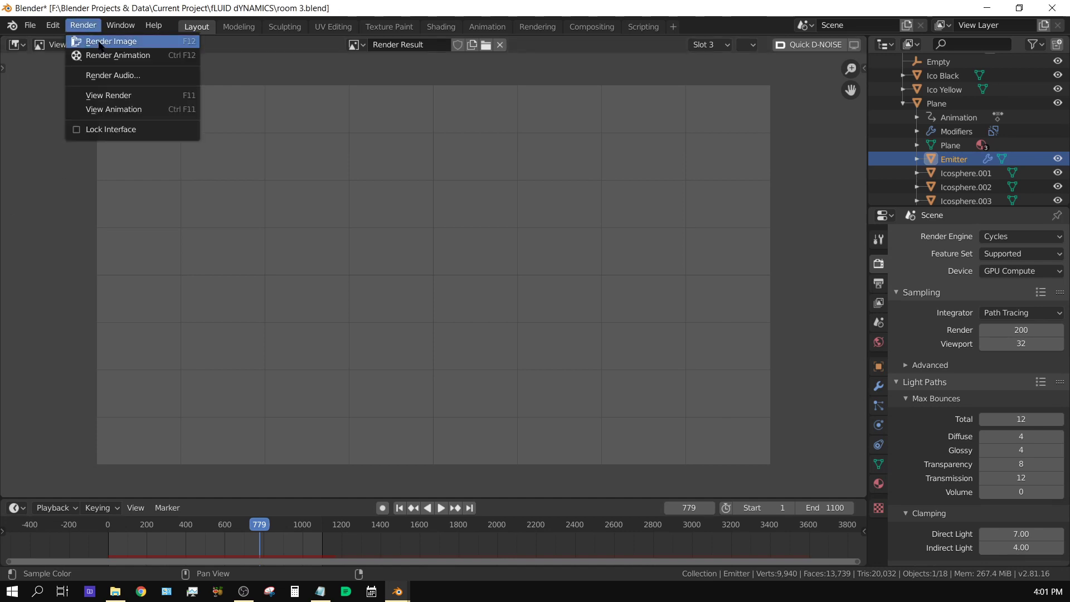
# Render frame 779 again into Slot 3 and bring up the power-consumption notes alongside.
pyautogui.click(94, 41)
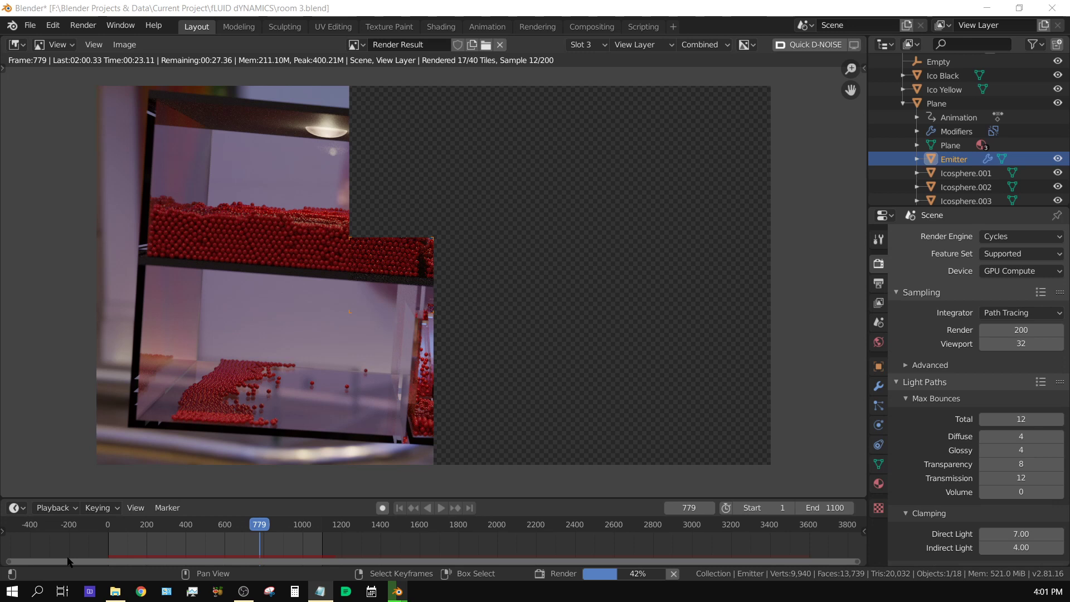
pyautogui.click(320, 591)
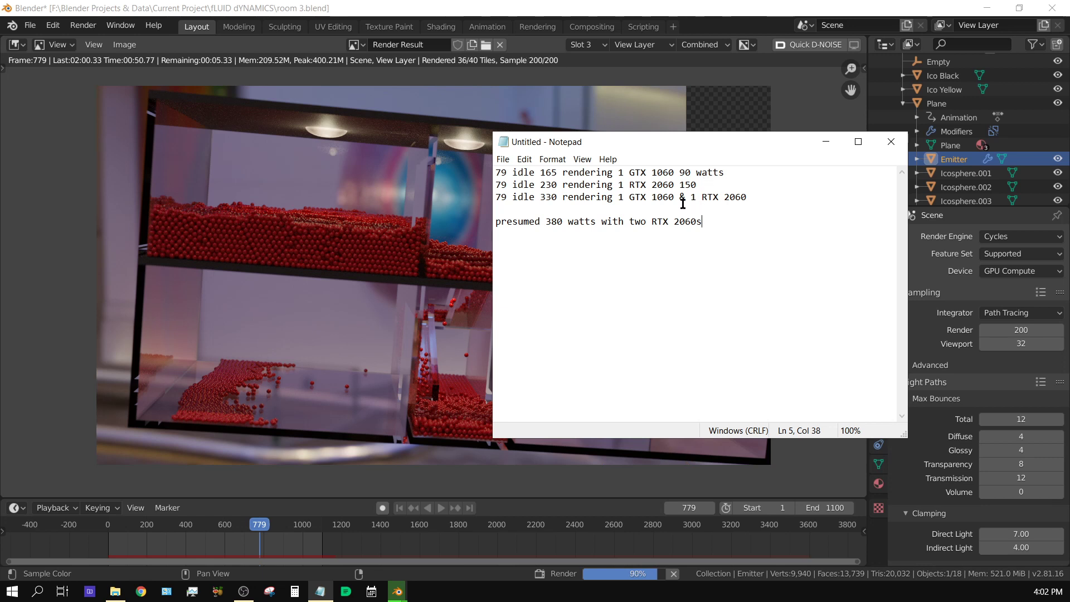
# Nudge the Notepad power notes slightly right, then hide them to show the 00:54.87 render.
pyautogui.click(767, 149)
pyautogui.moveTo(768, 150); pyautogui.dragTo(772, 150)
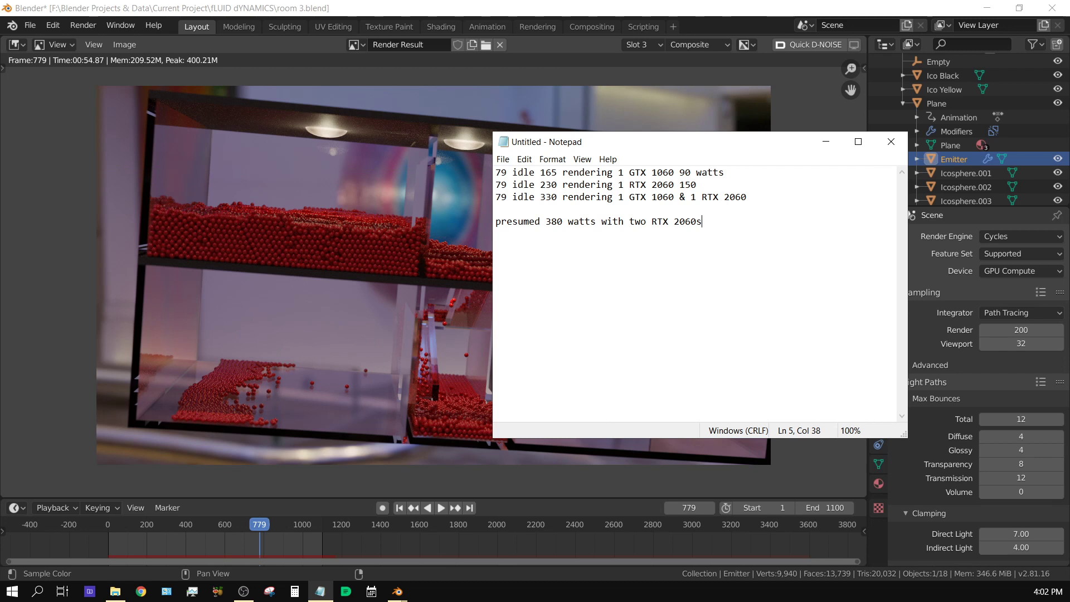
pyautogui.hotkey('alt', 'Tab')
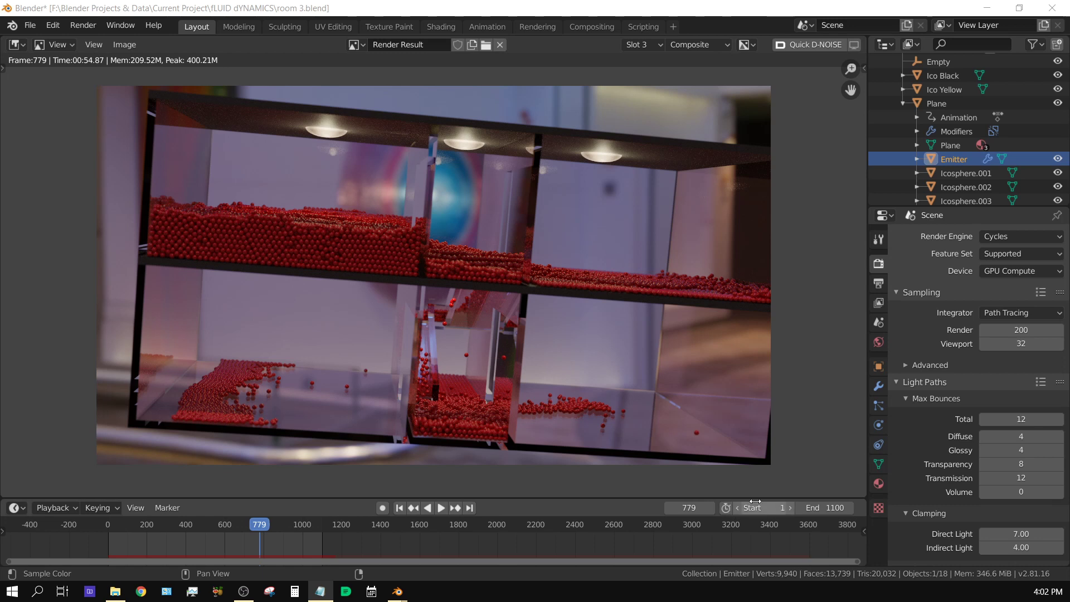
# Compare Slot 2's 02:00.33 render against Slot 3's 00:54.87 render.
pyautogui.click(657, 46)
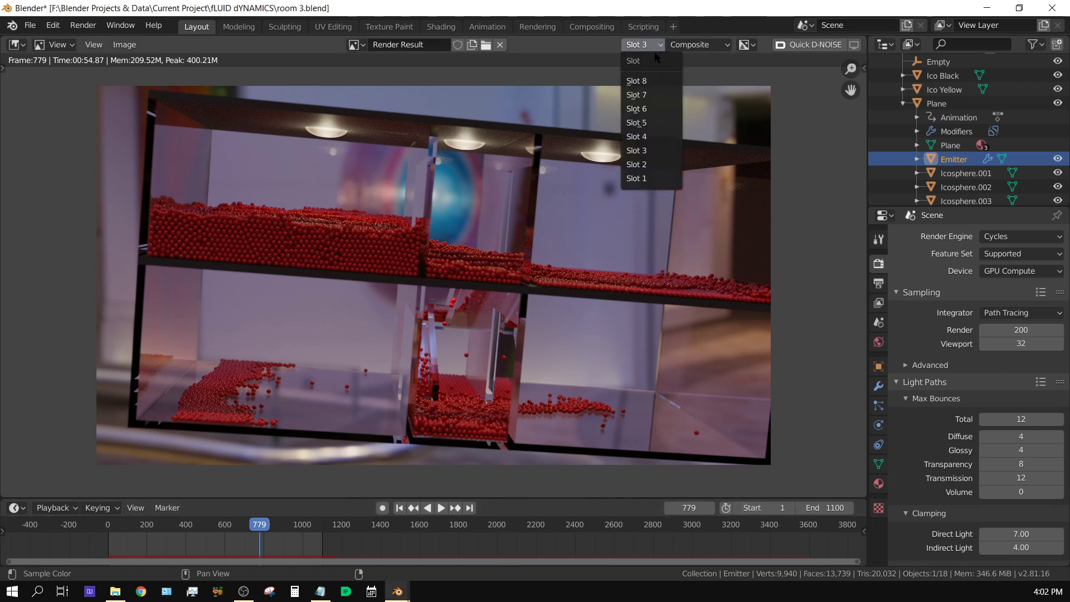
pyautogui.click(647, 164)
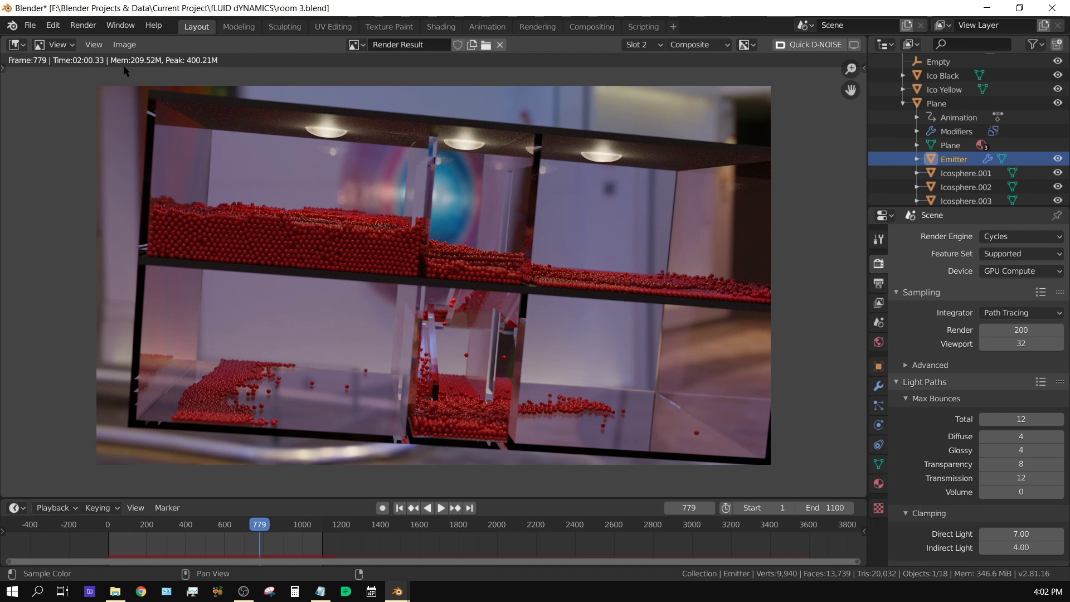
pyautogui.click(660, 47)
pyautogui.click(641, 160)
pyautogui.click(660, 47)
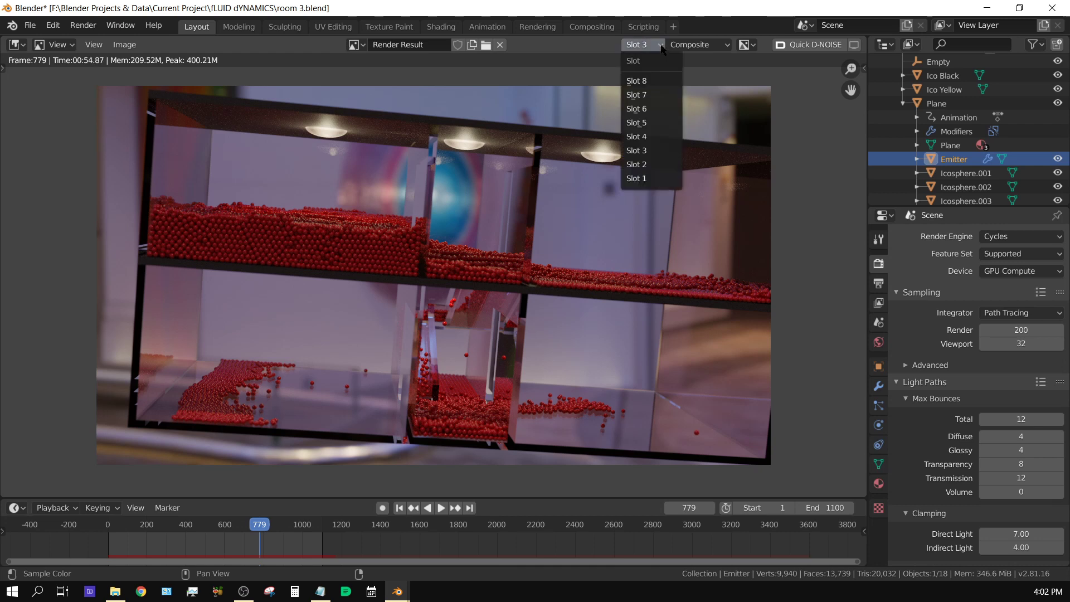
# Switch to empty Slot 4 and set Cycles to OptiX on the RTX 2060 SUPER.
pyautogui.click(650, 138)
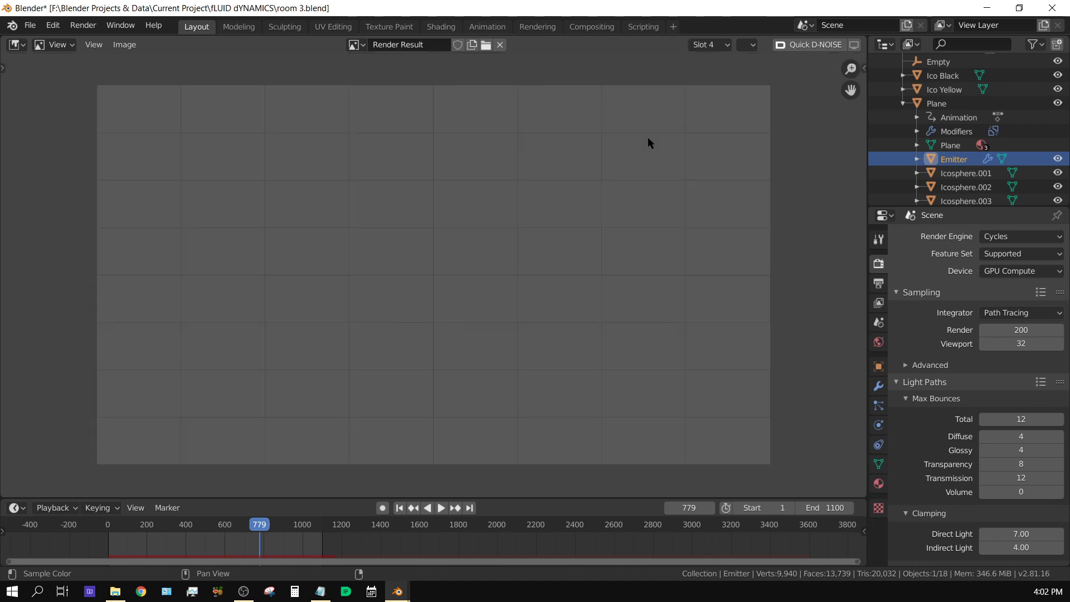
pyautogui.hotkey('ctrl', ',')
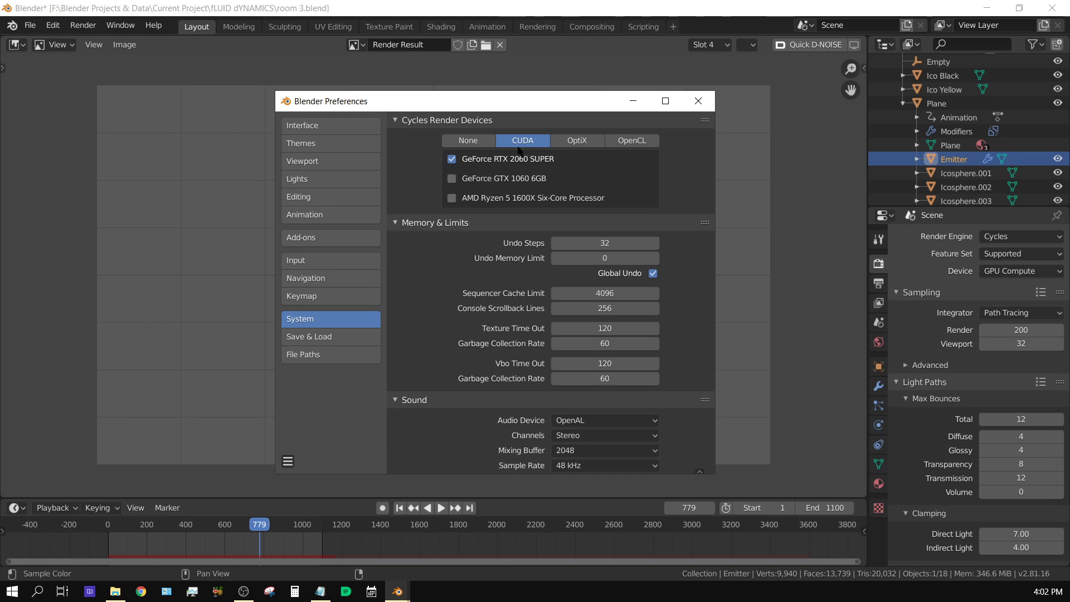
pyautogui.click(576, 143)
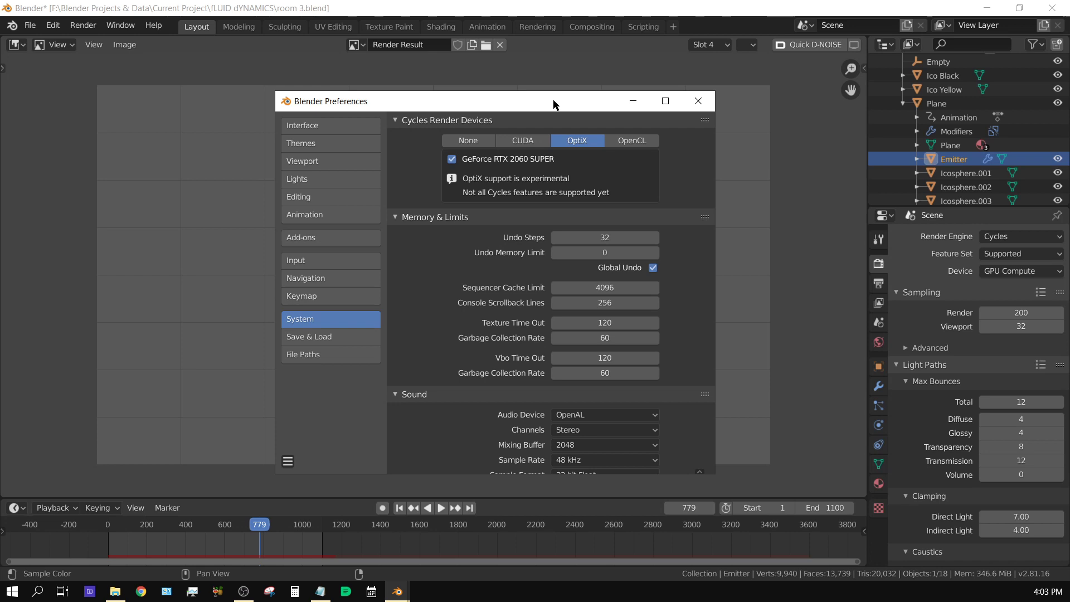
pyautogui.moveTo(553, 104)
pyautogui.mouseDown()
pyautogui.moveTo(317, 100)
pyautogui.moveTo(554, 105)
pyautogui.mouseUp()
# Render frame 779 into Slot 4 with OptiX, finishing in 00:35.39.
pyautogui.click(698, 100)
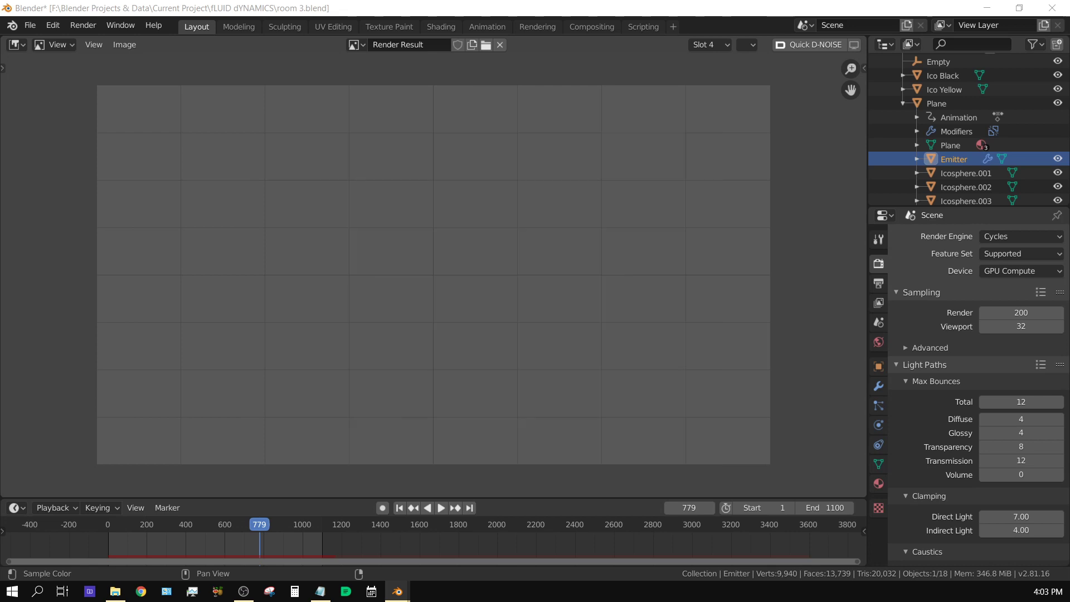
pyautogui.click(90, 27)
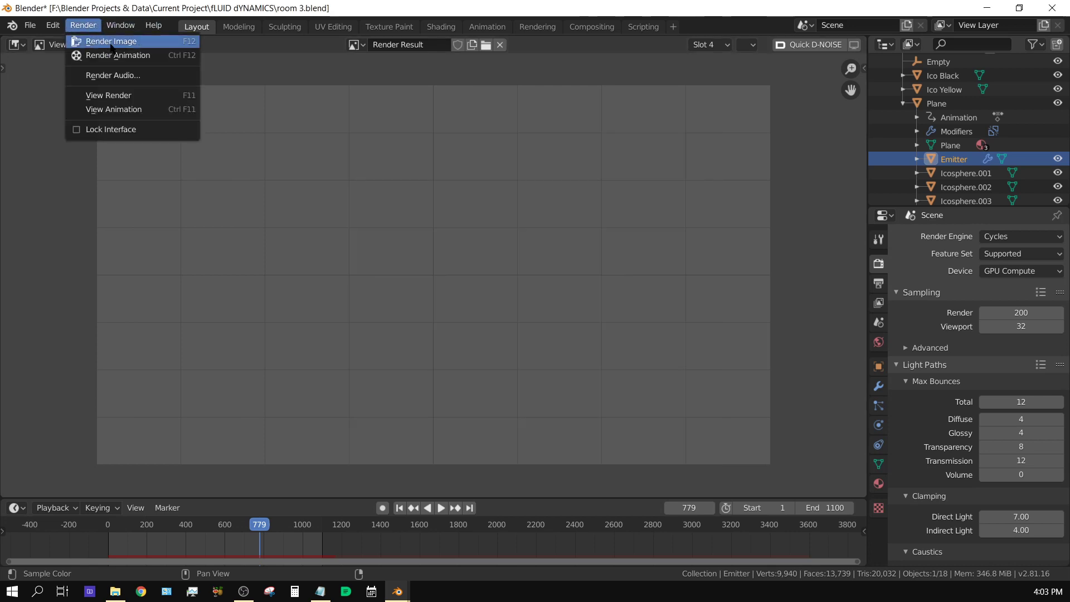
pyautogui.click(111, 41)
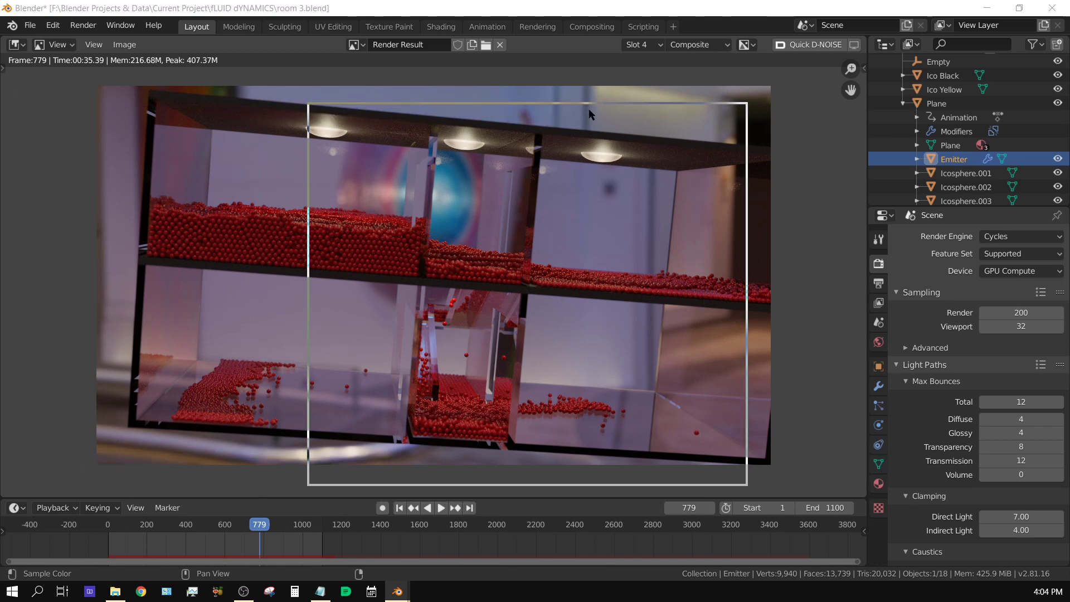
# Enable CUDA on both the RTX 2060 SUPER and GTX 1060 6GB, then render frame 779.
pyautogui.click(554, 152)
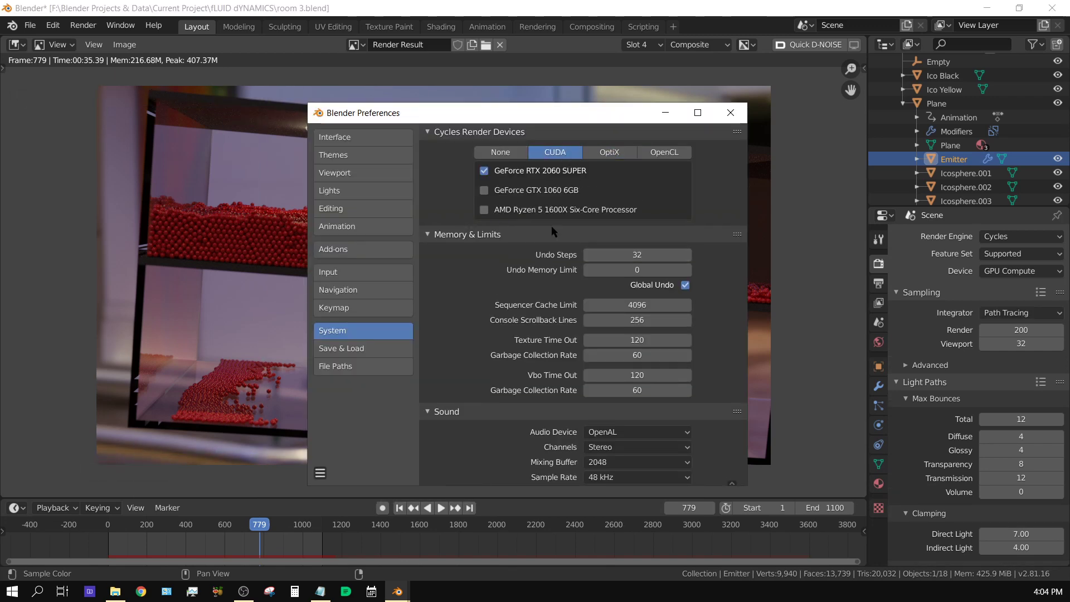
pyautogui.click(484, 191)
pyautogui.click(129, 41)
pyautogui.click(83, 25)
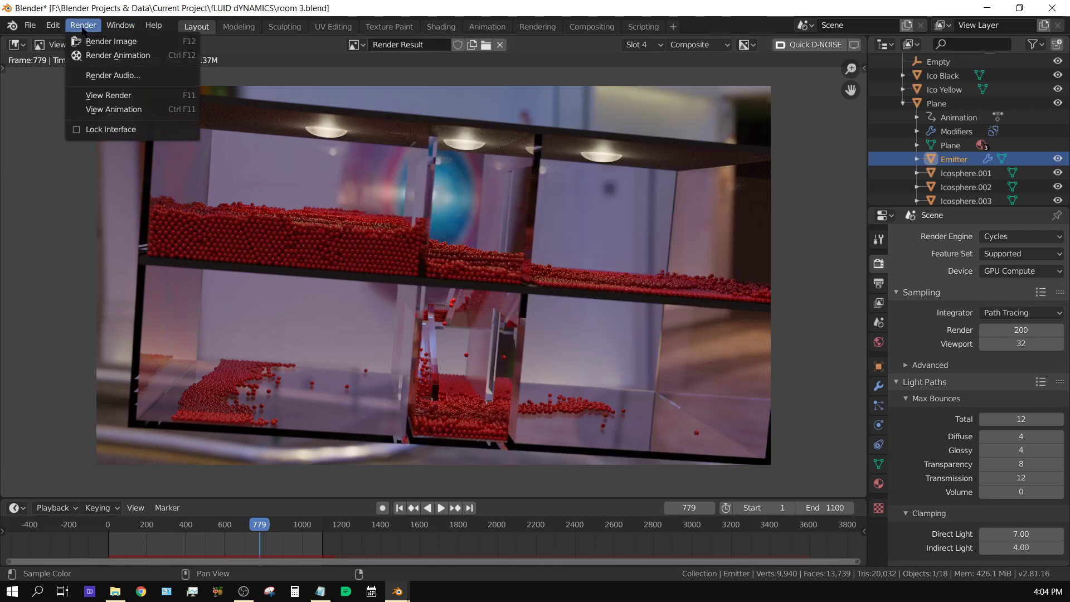
pyautogui.click(112, 41)
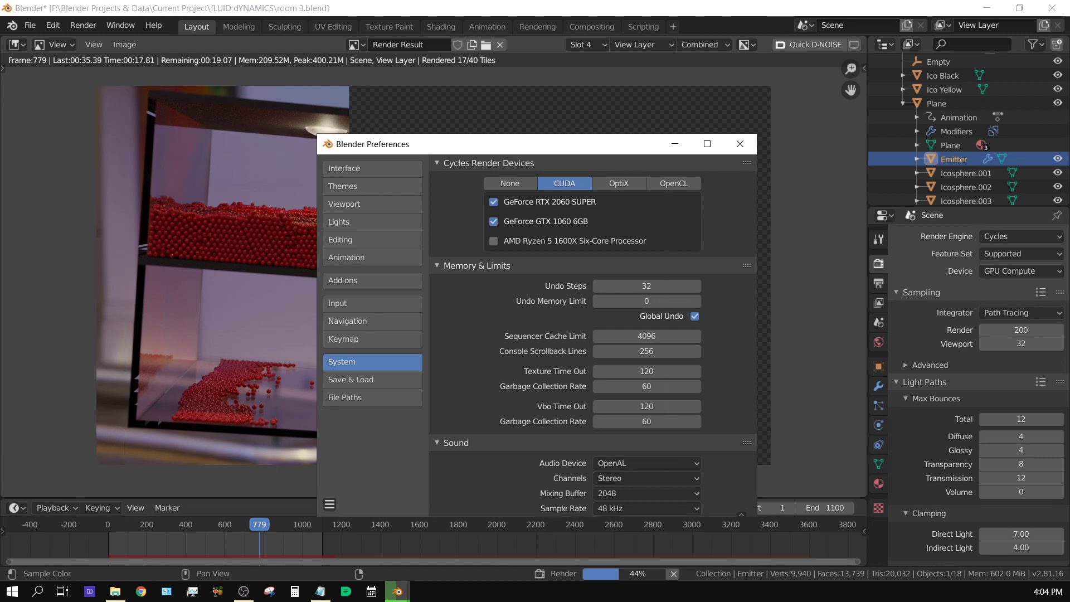
# Let the dual-GPU CUDA render of frame 779 finish in 00:39.98, then reopen Preferences.
pyautogui.click(740, 143)
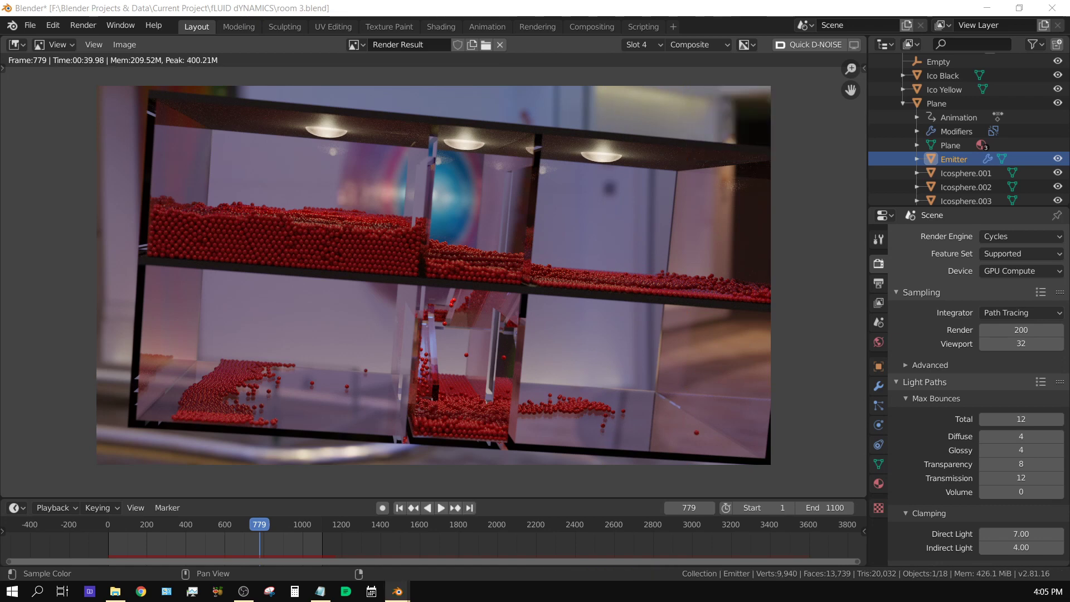
pyautogui.hotkey('ctrl', 'alt', 'u')
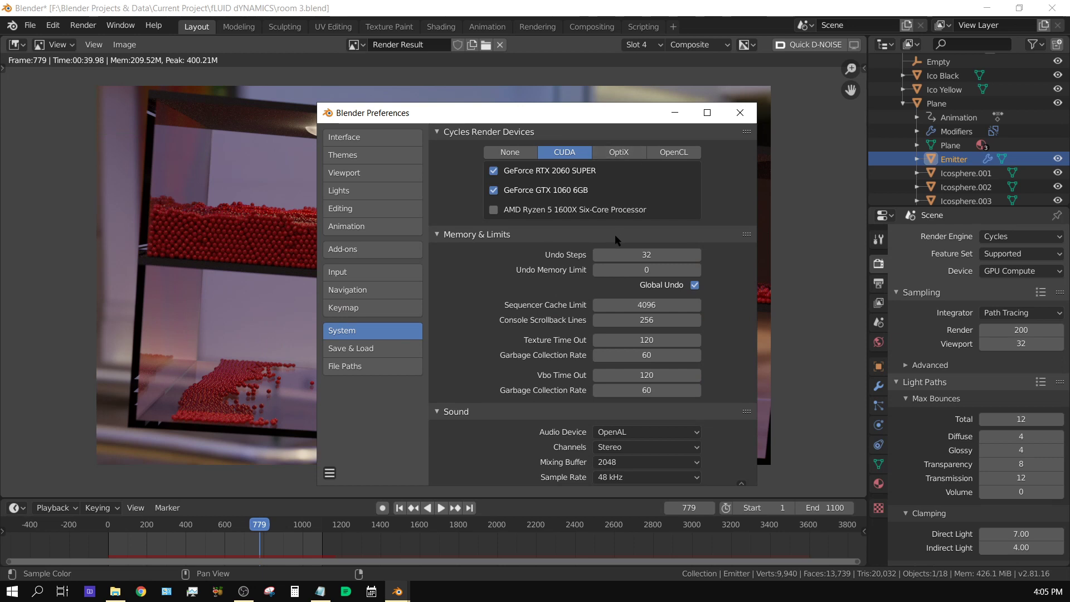
# Select OptiX under Cycles Render Devices so only the GeForce RTX 2060 SUPER renders.
pyautogui.click(628, 159)
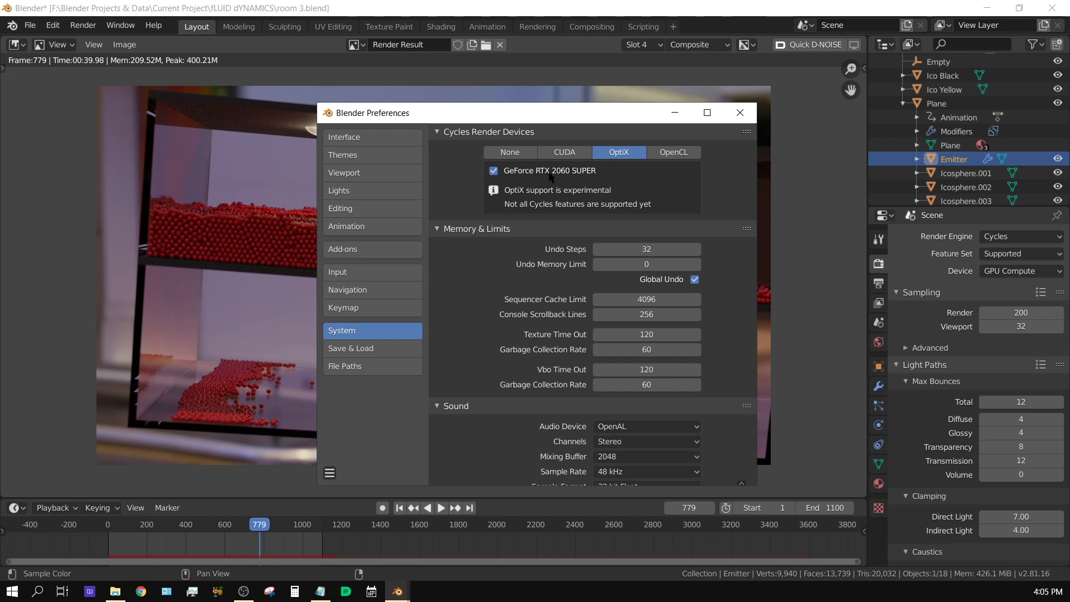